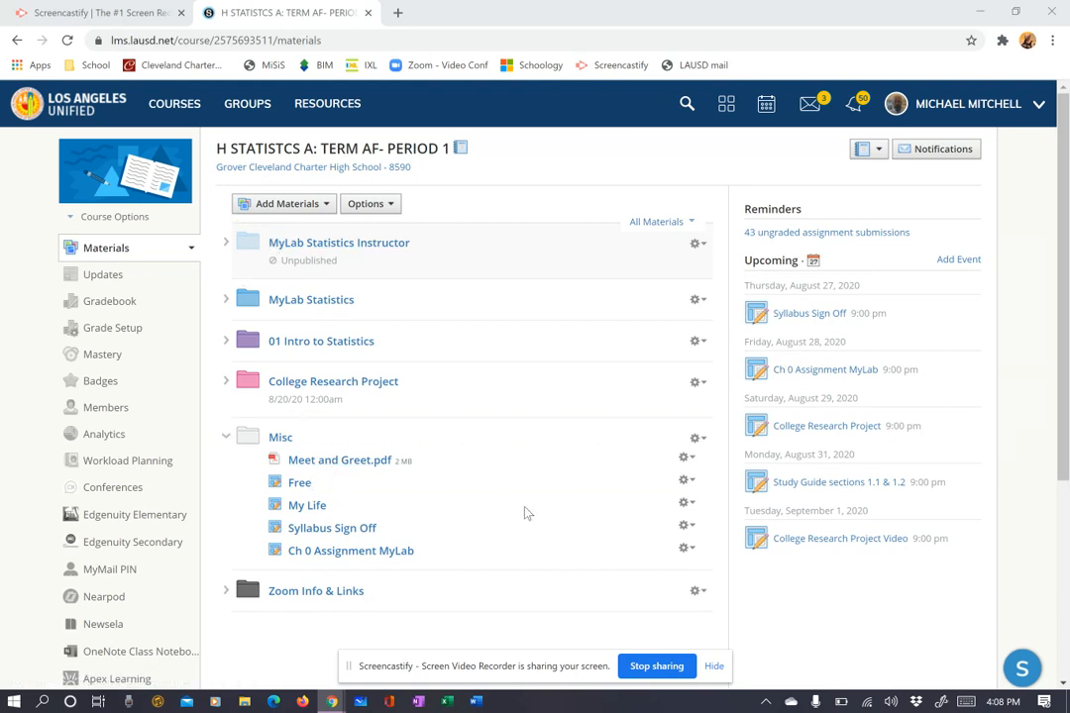
Open the Syllabus Sign Off assignment from the Upcoming list on the course Materials page.
click(803, 315)
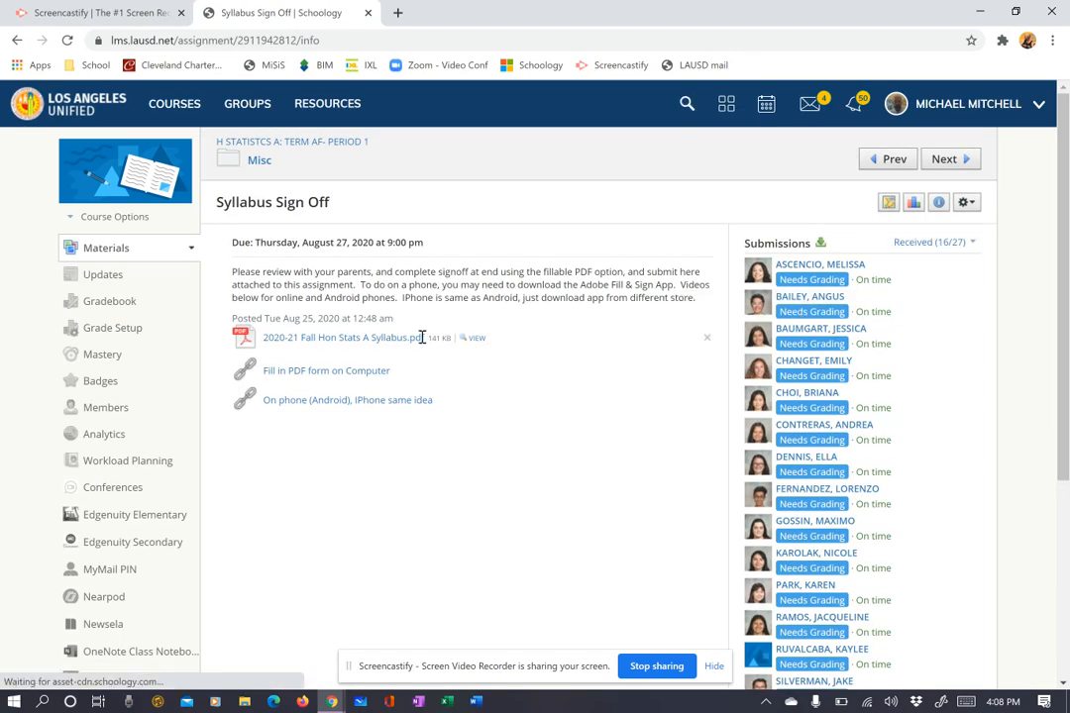
Download the 2020-21 Fall Hon Stats A Syllabus.pdf attachment and view it in the browser.
click(317, 340)
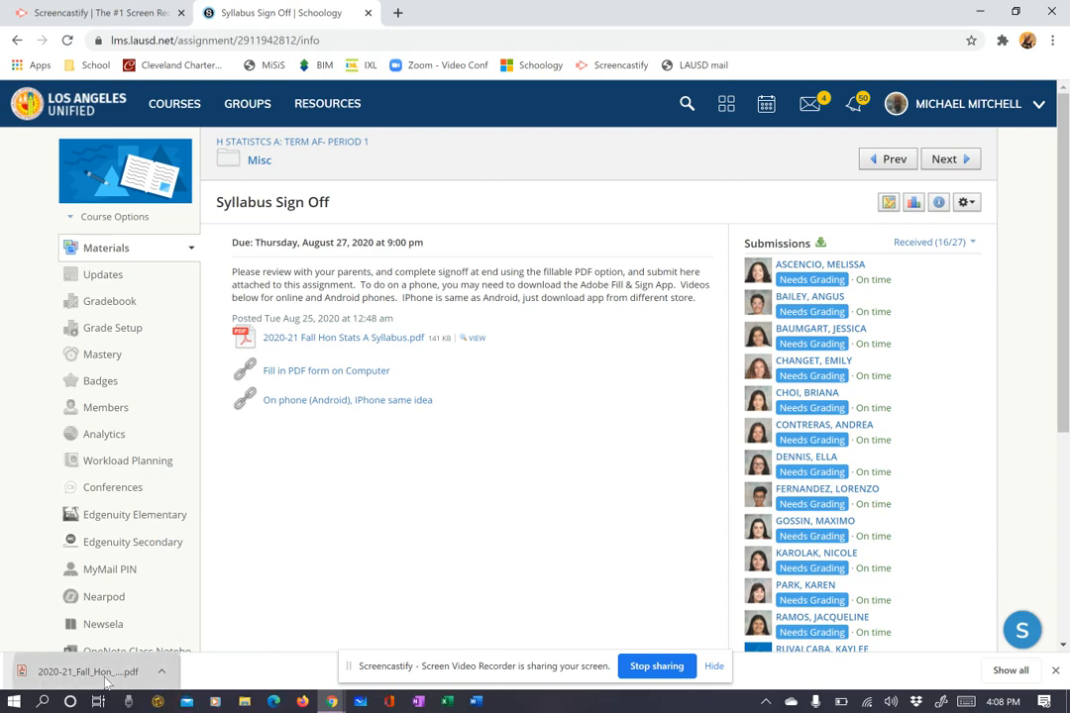
click(90, 671)
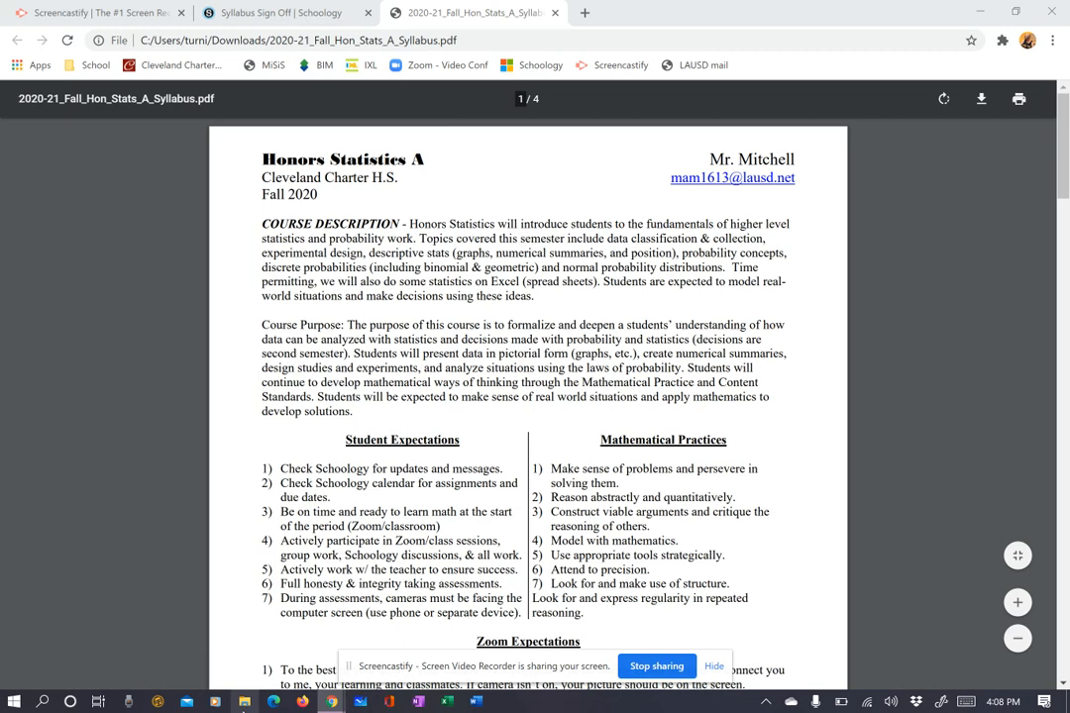
click(244, 701)
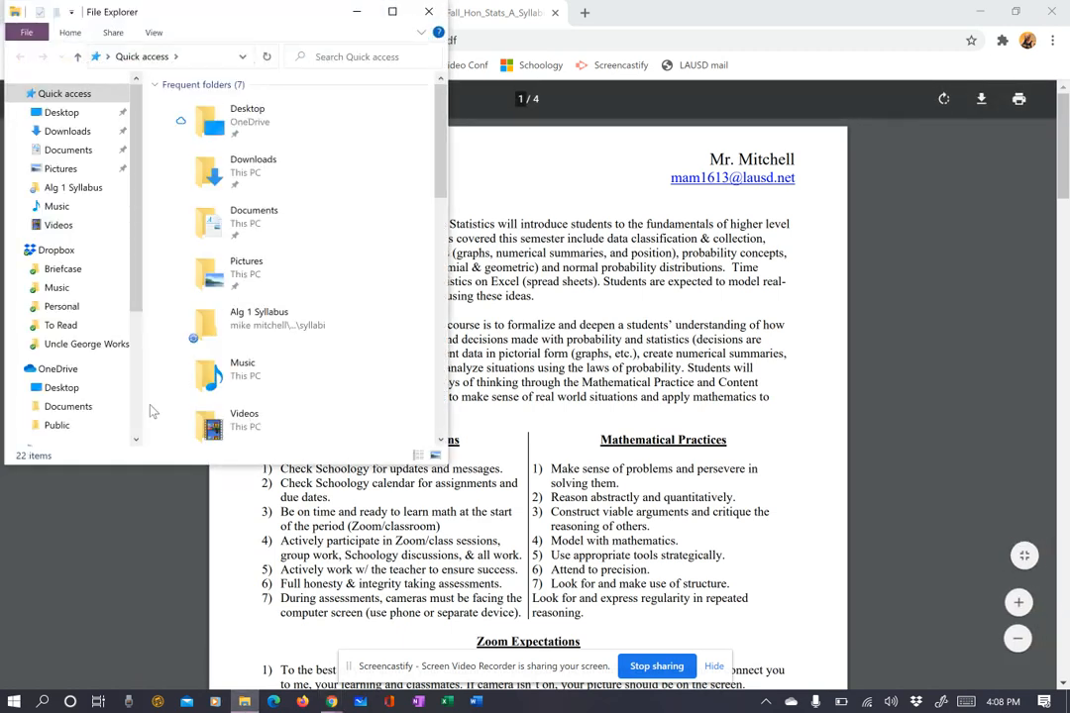
Open 2020-21_Fall_Hon_Stats_A_Syllabus.pdf from the Downloads folder in Acrobat Reader.
click(64, 129)
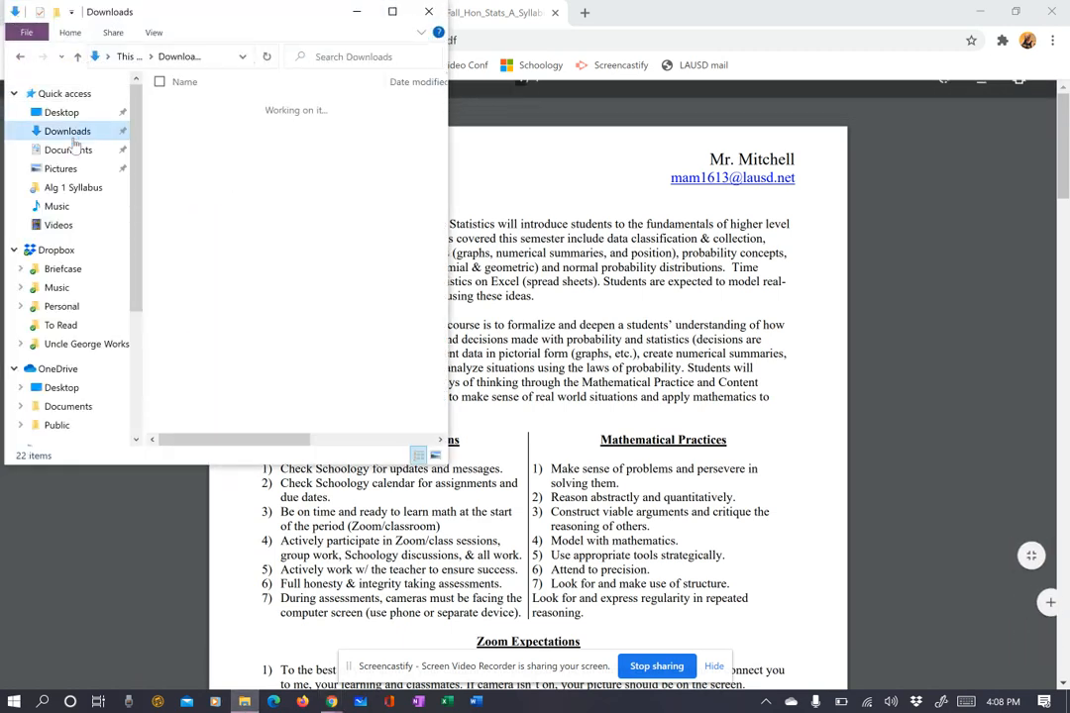
double_click(259, 128)
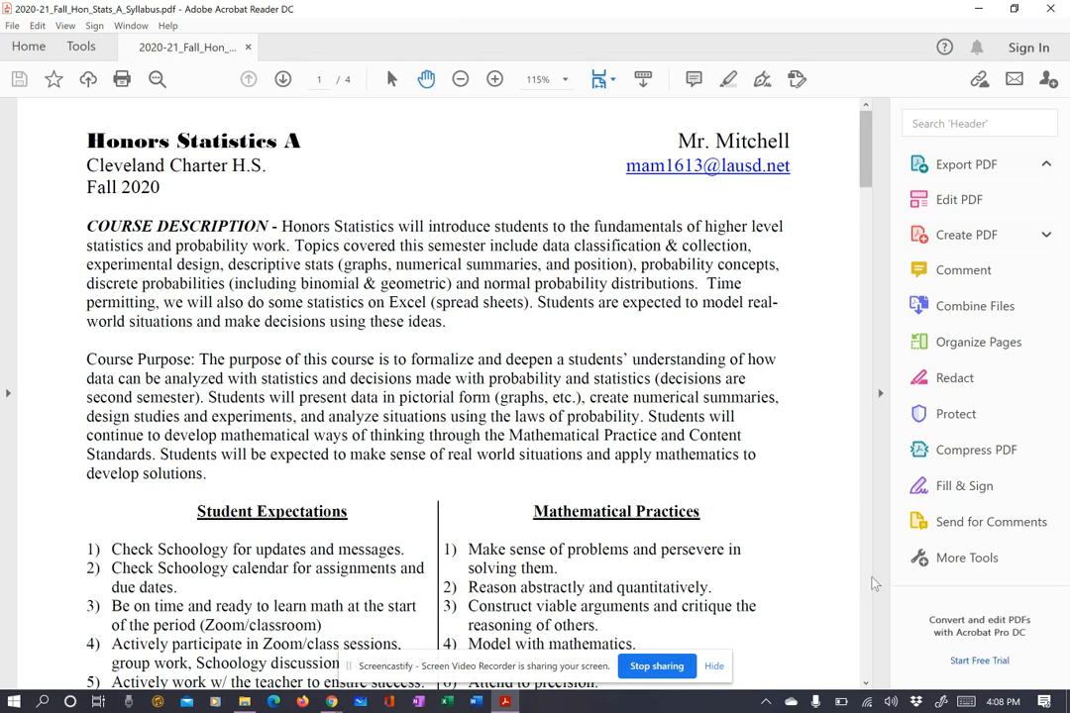
Scroll to page 4 of 4, the sign-off form with blank signature and parent lines.
click(871, 578)
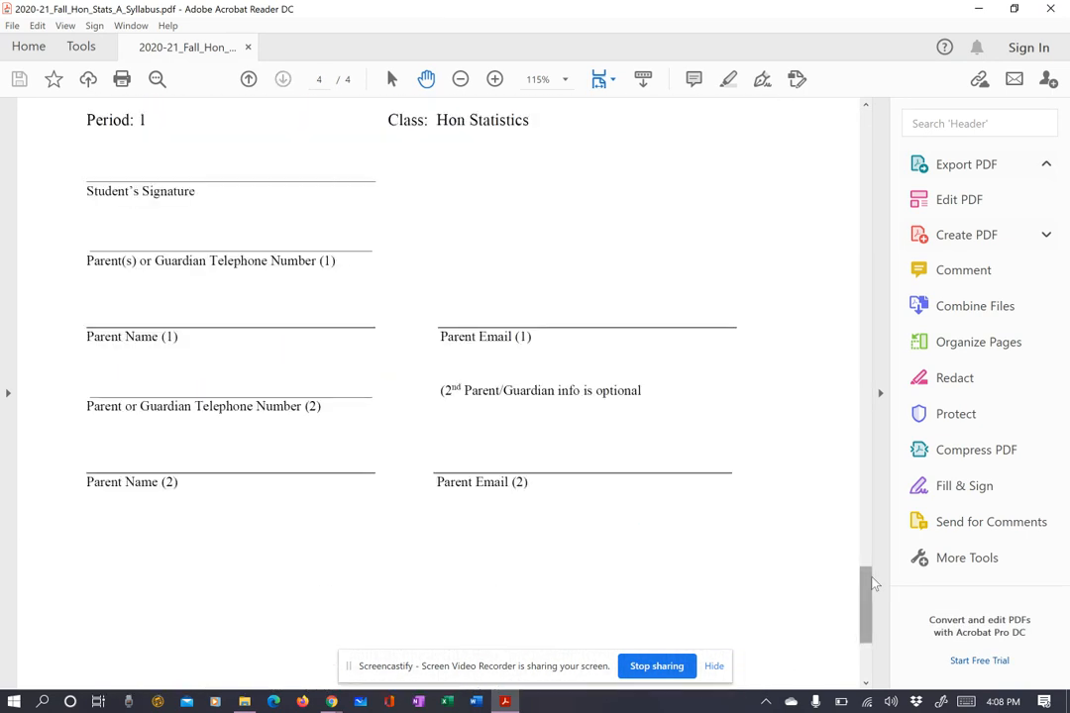
scroll(867, 590, up, 3)
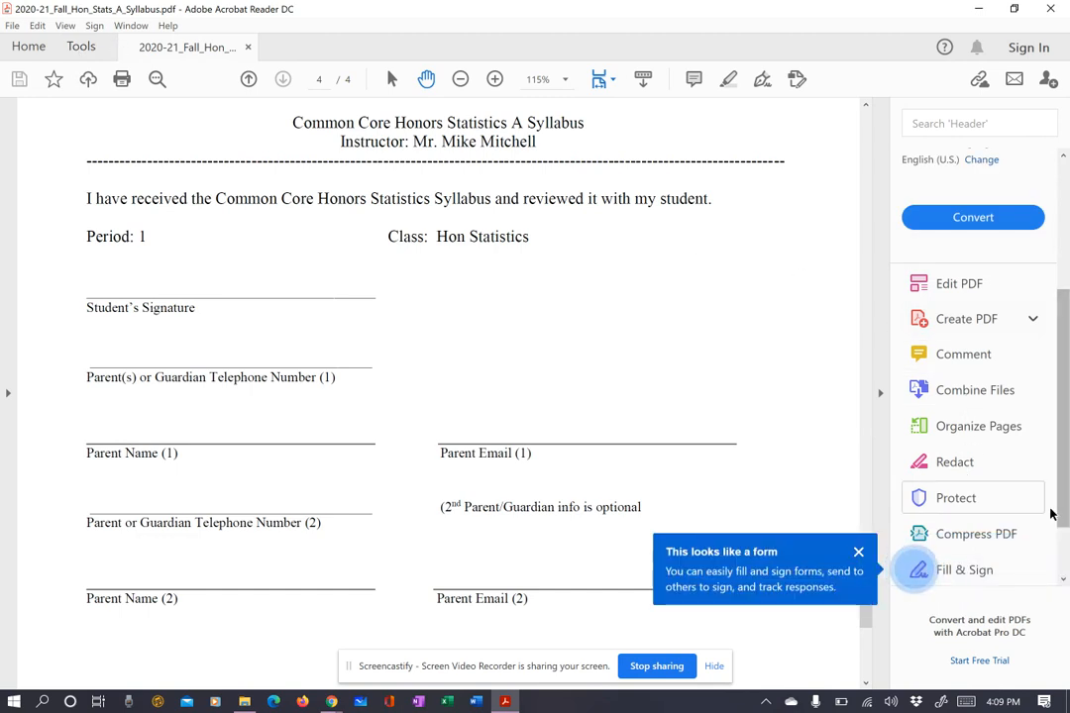
drag(1064, 519, 1065, 568)
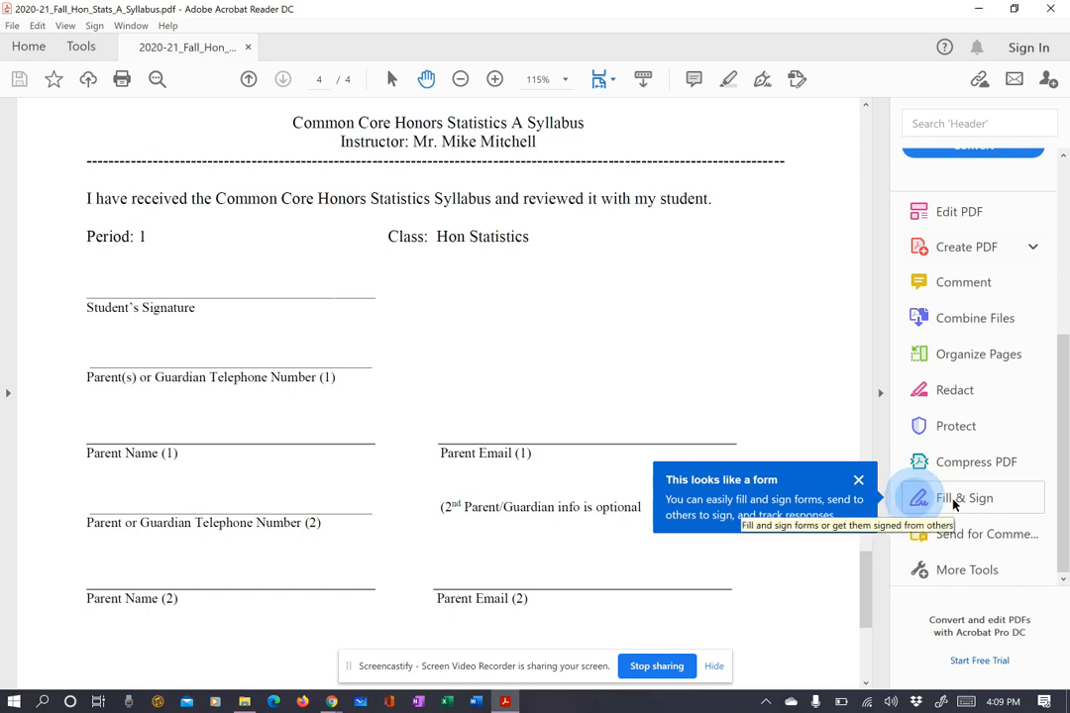
Create a typed signature of the student's name and place it on the Student's Signature line.
click(759, 86)
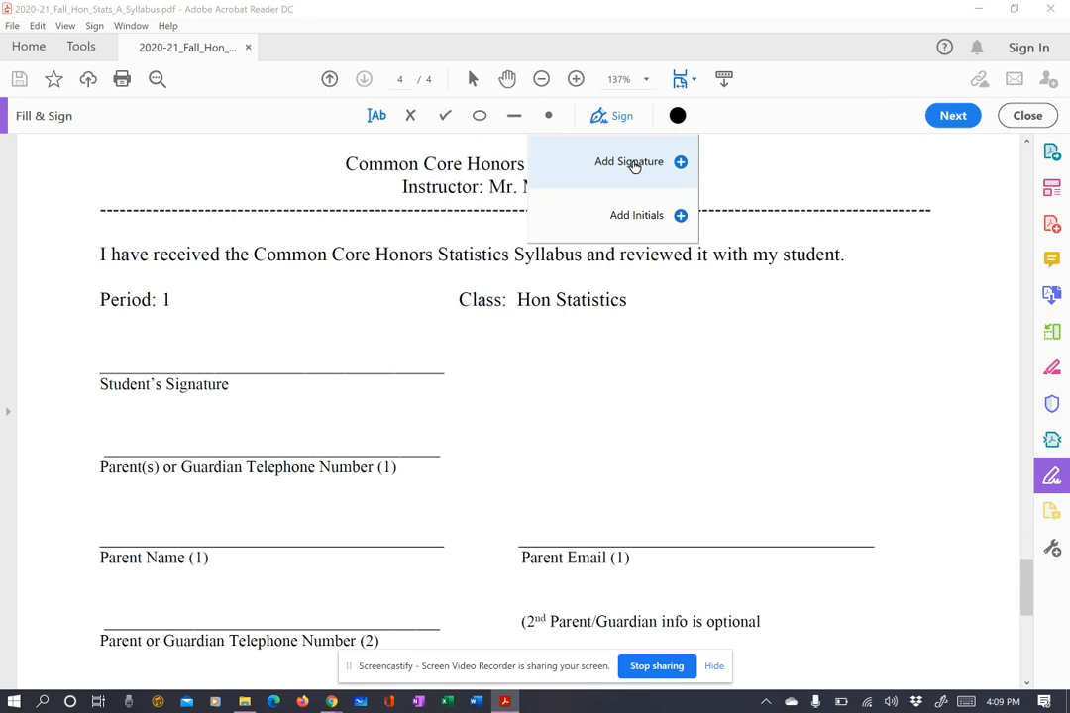
click(632, 163)
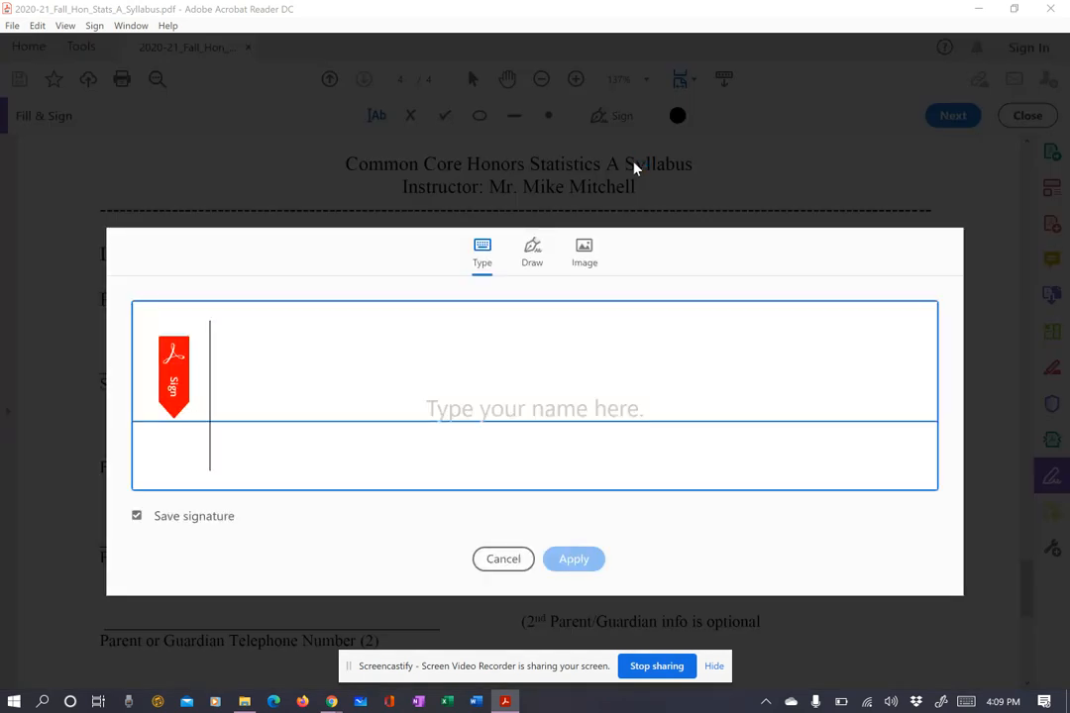
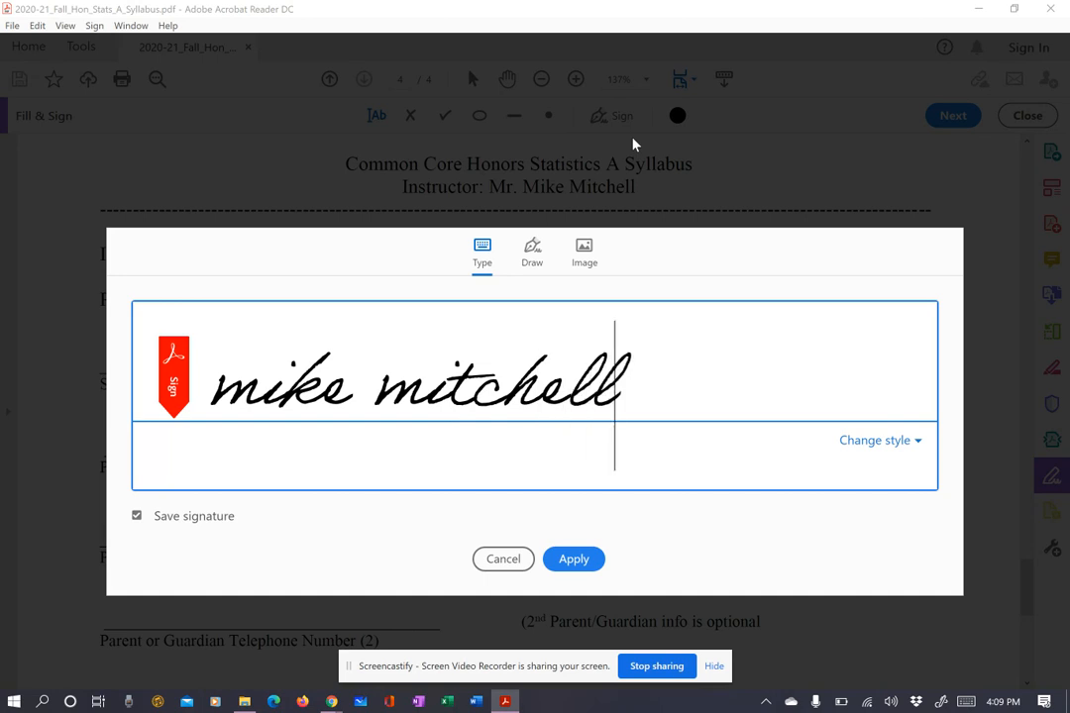
click(574, 563)
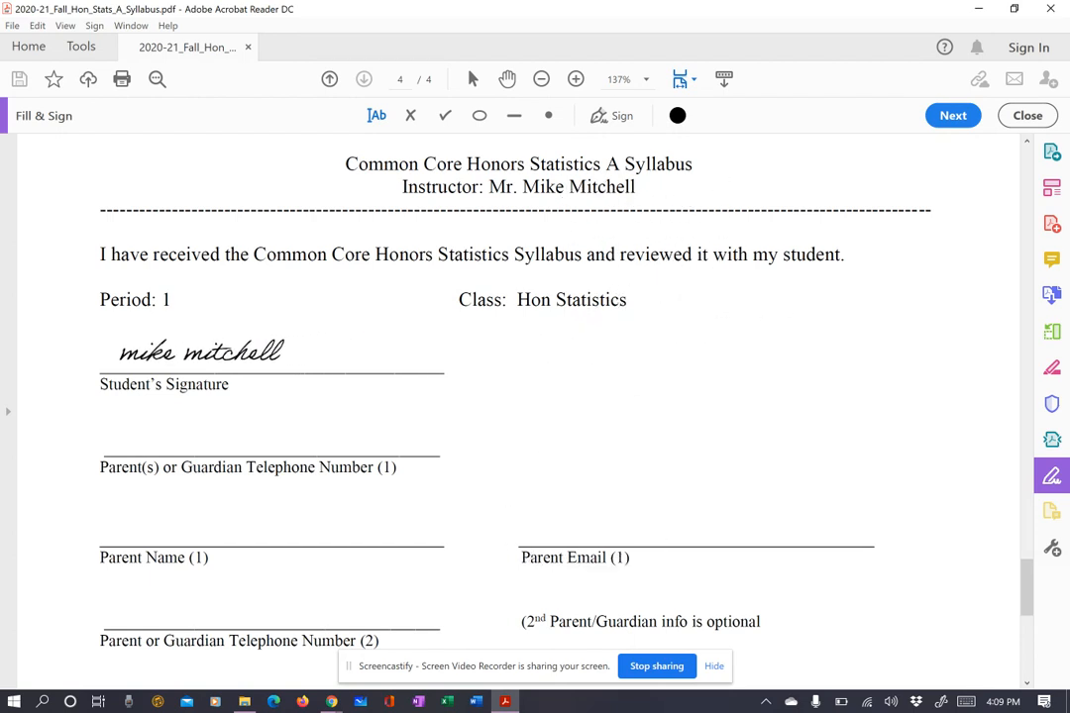
click(198, 351)
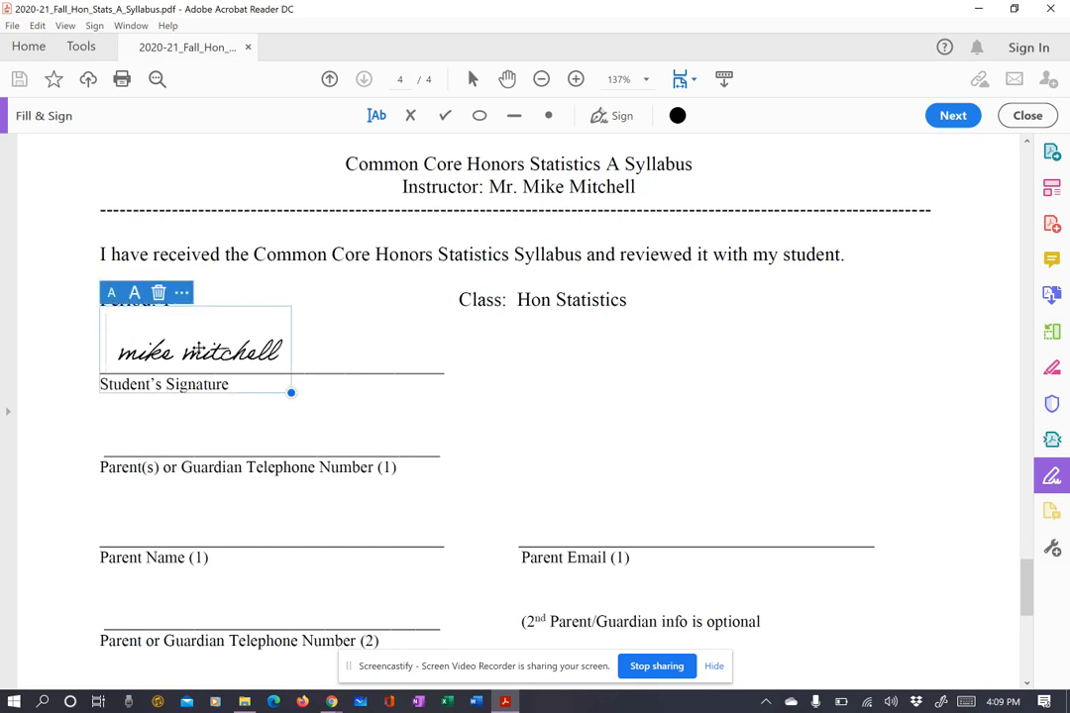
click(509, 398)
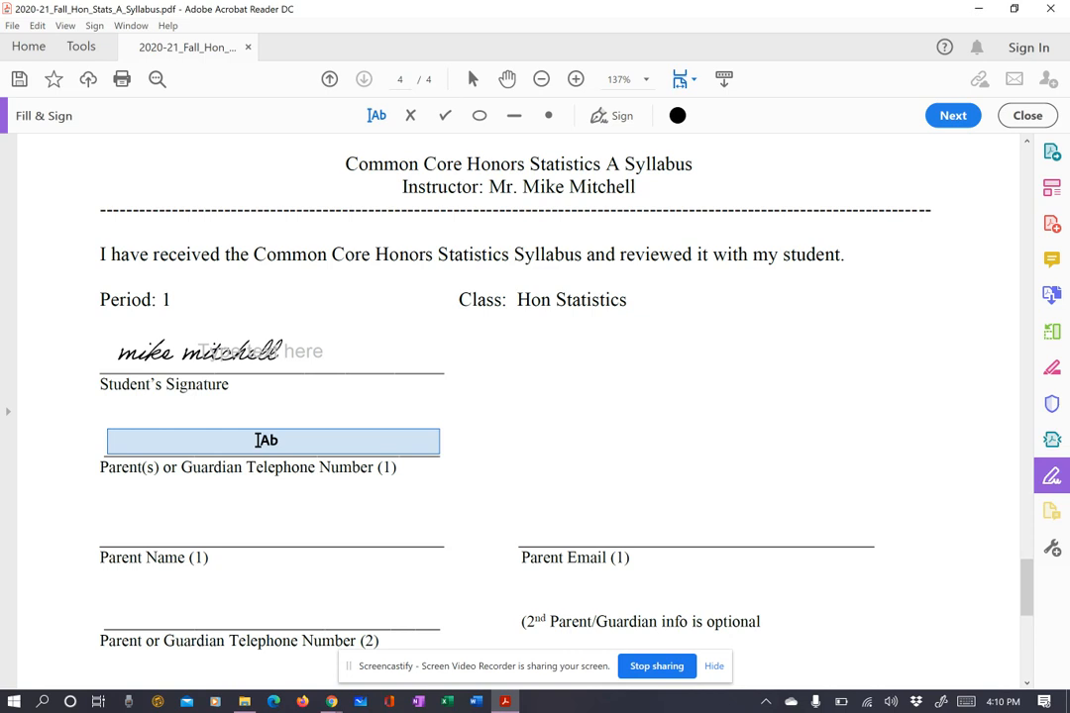
Type the parent's phone number on the Parent Telephone Number (1) line.
click(262, 440)
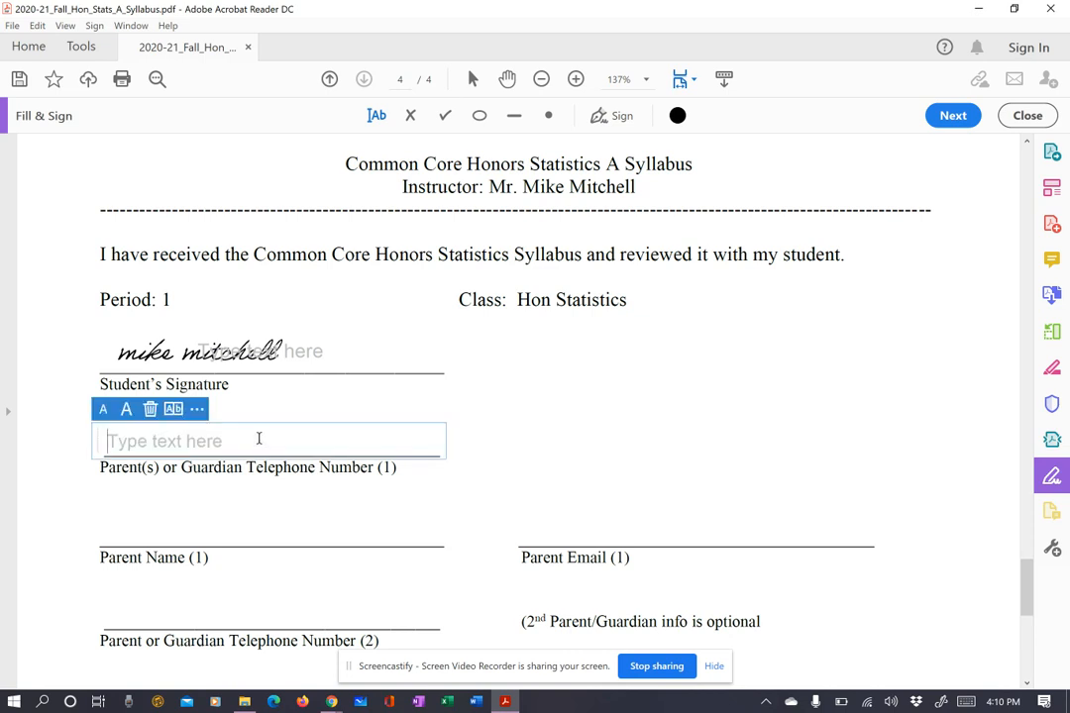
text(555)
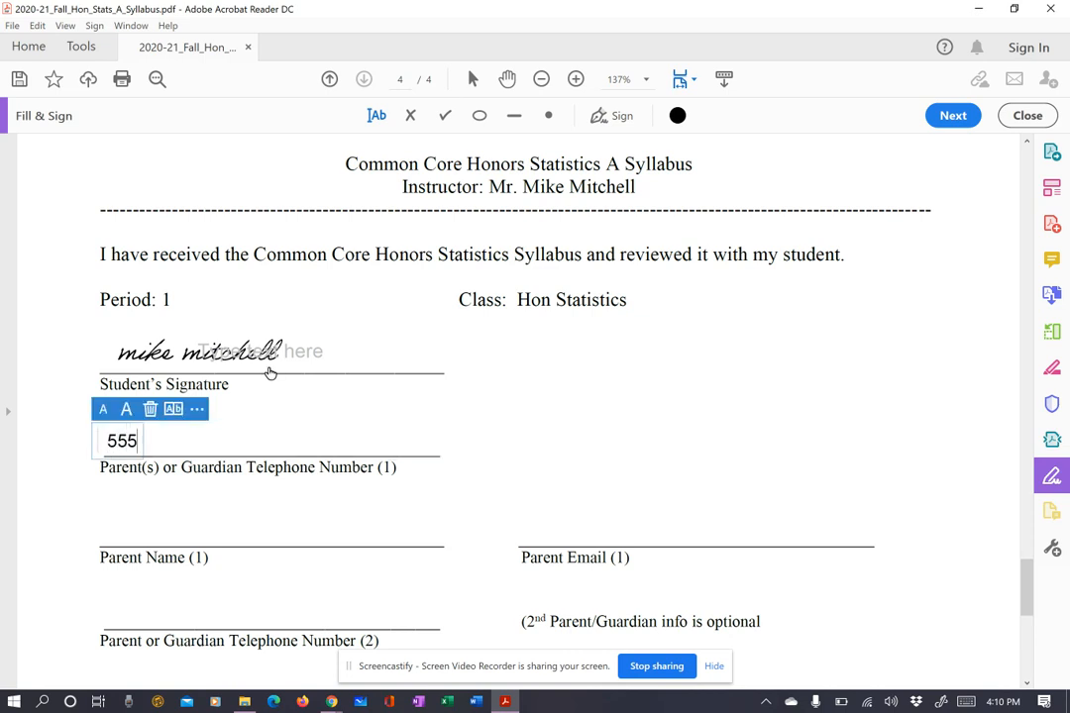
text(-555)
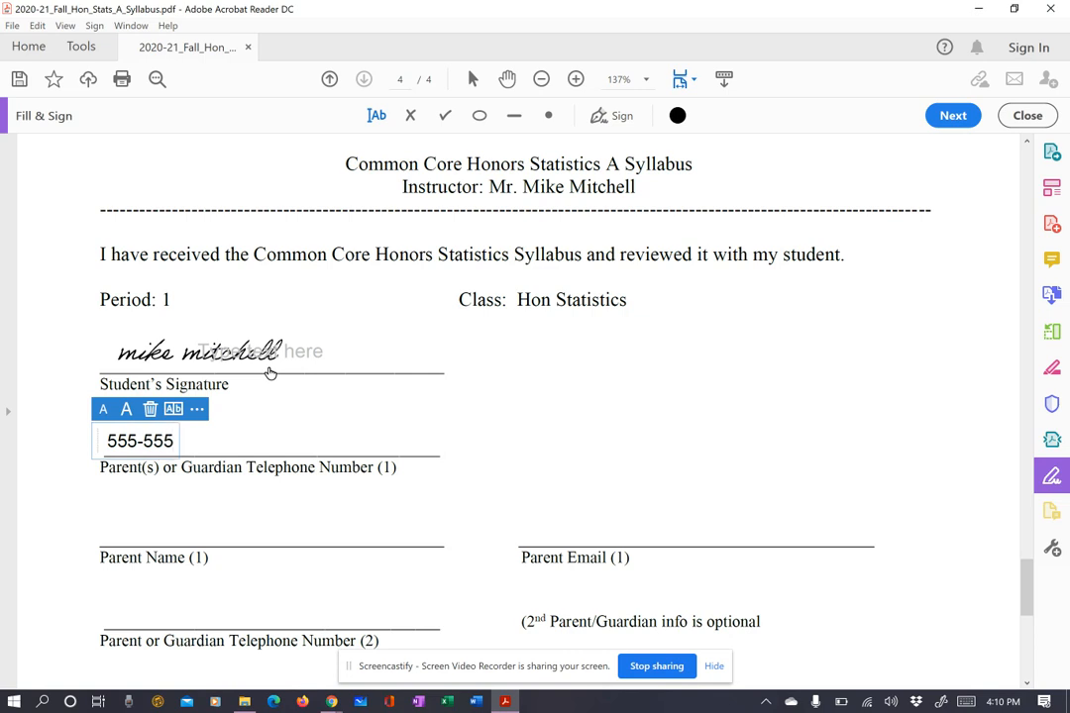
text(-5555)
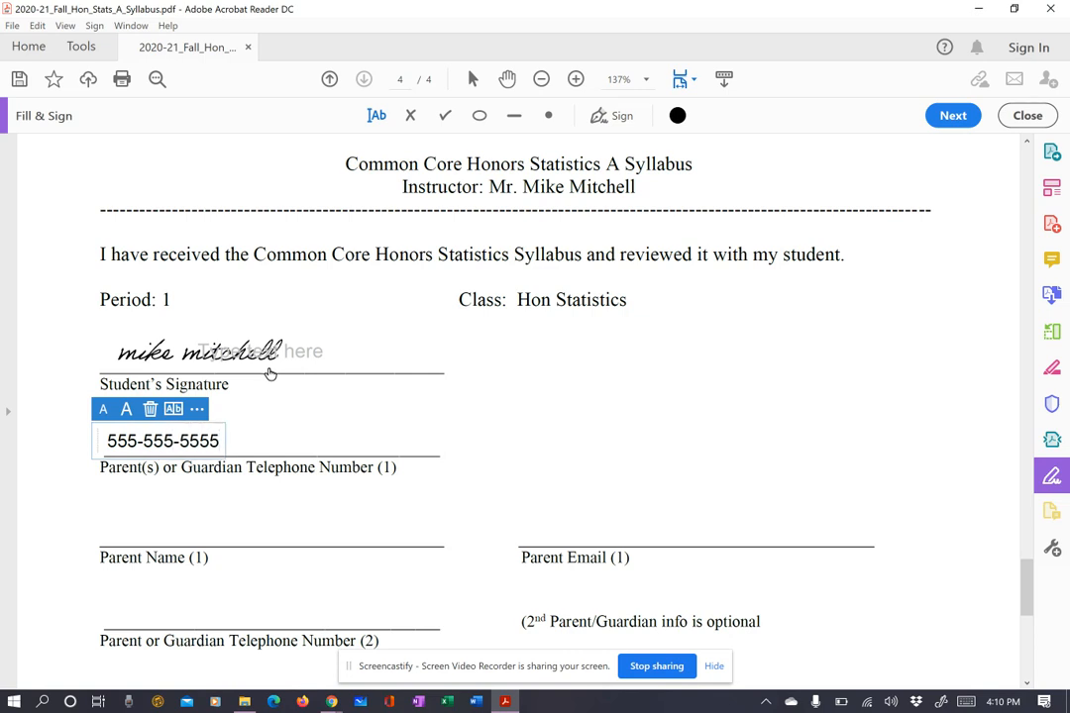
click(186, 536)
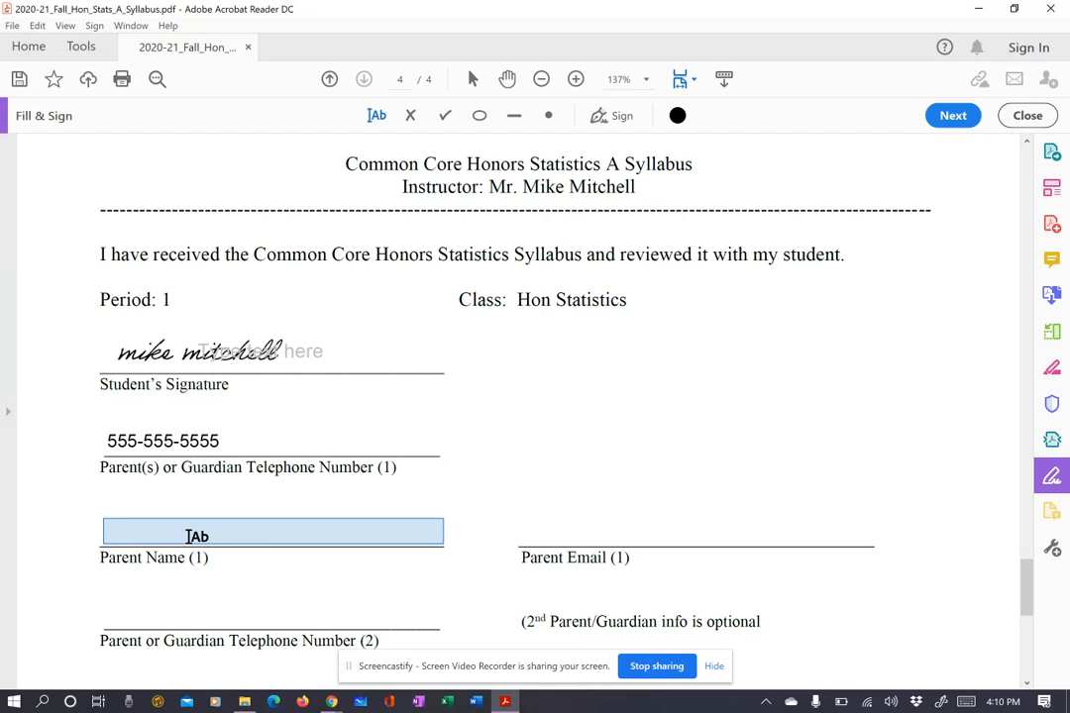
Type both parents' names on the Parent Name (1) line.
click(188, 536)
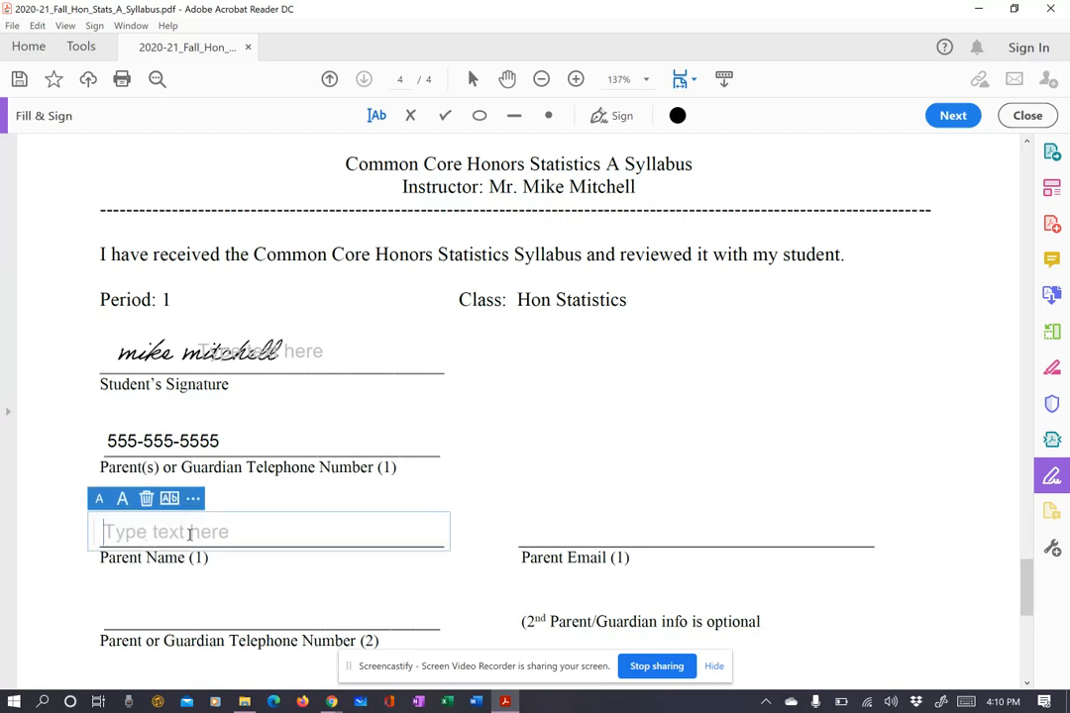
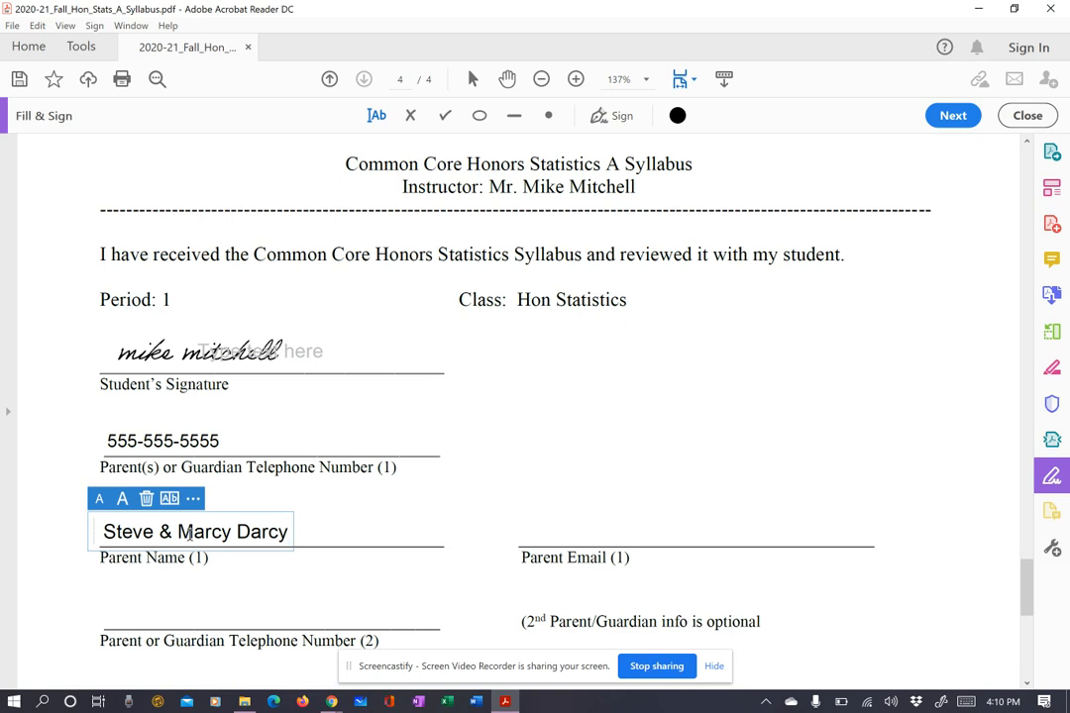
key(Tab)
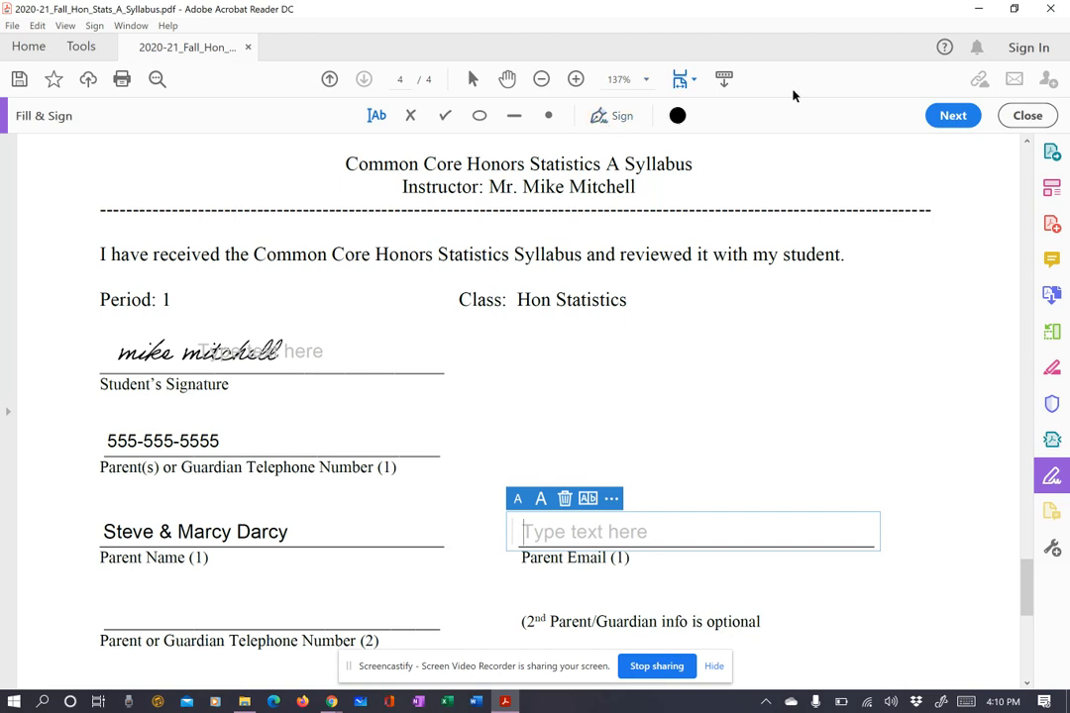
click(1026, 115)
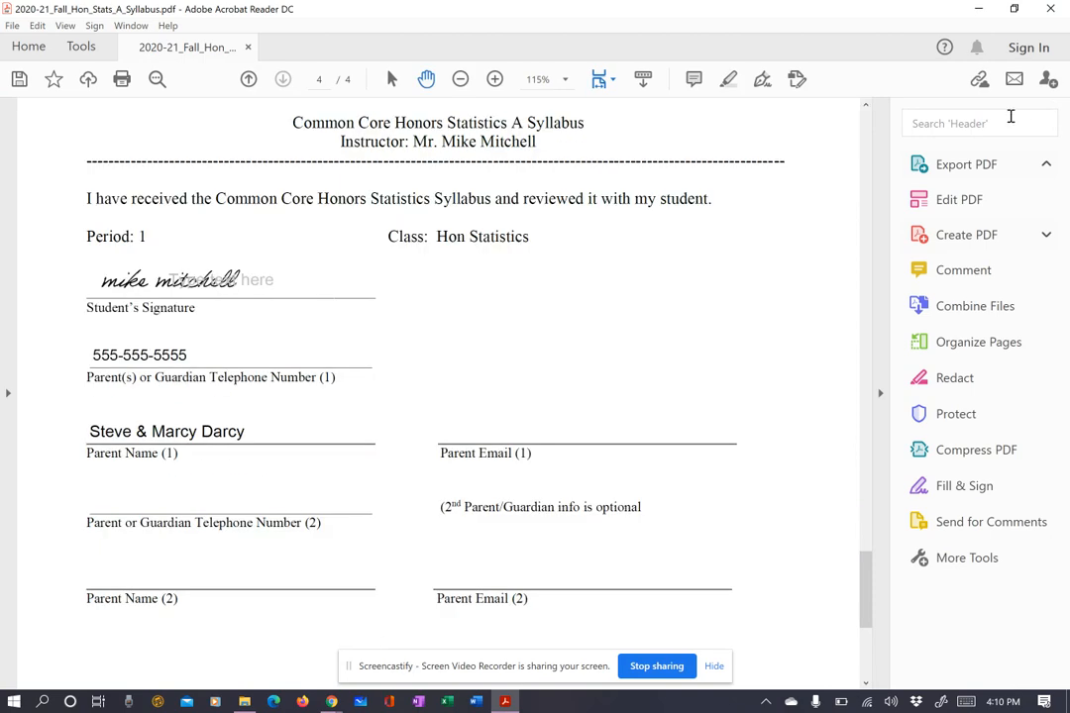
click(761, 82)
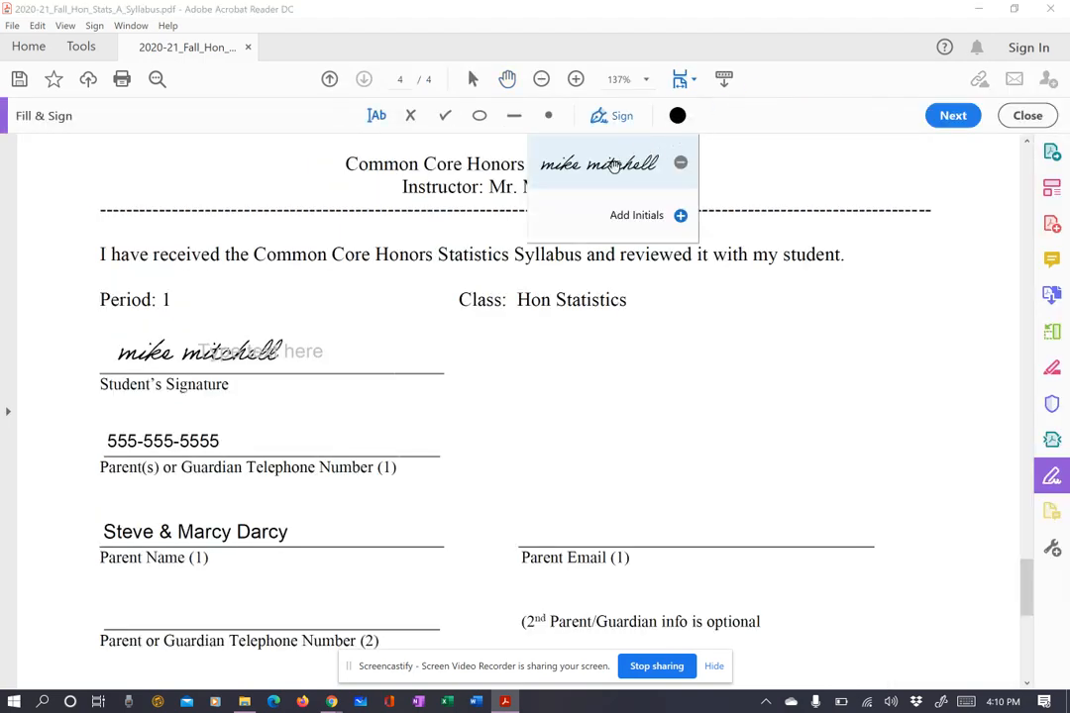
click(598, 164)
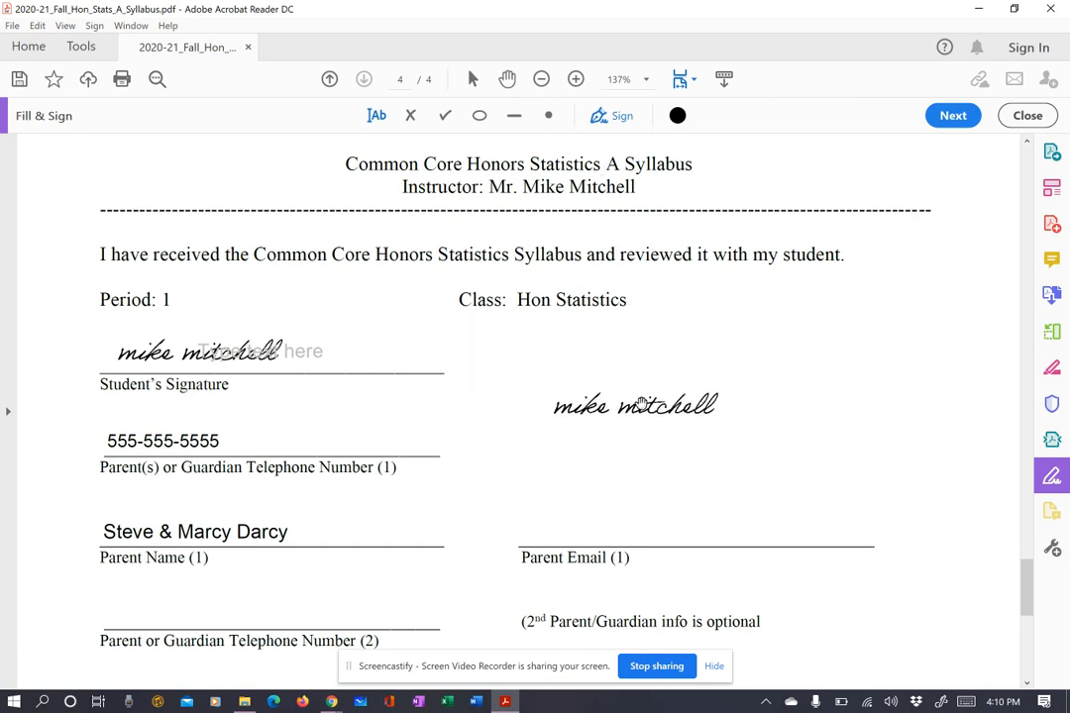
click(659, 382)
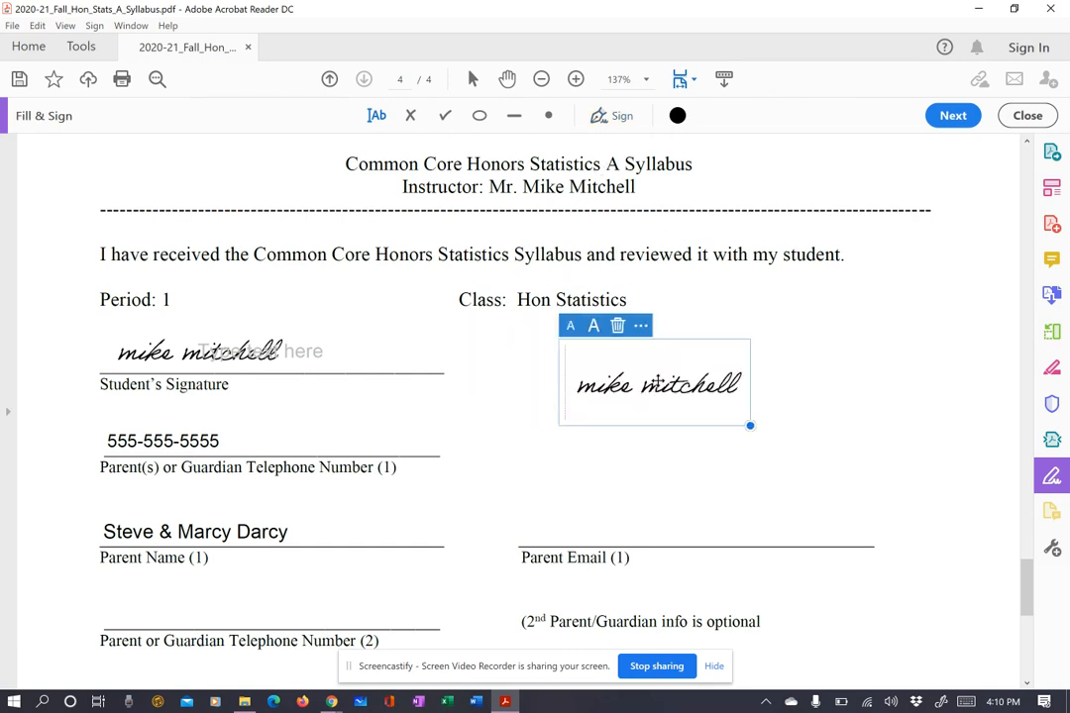
click(617, 326)
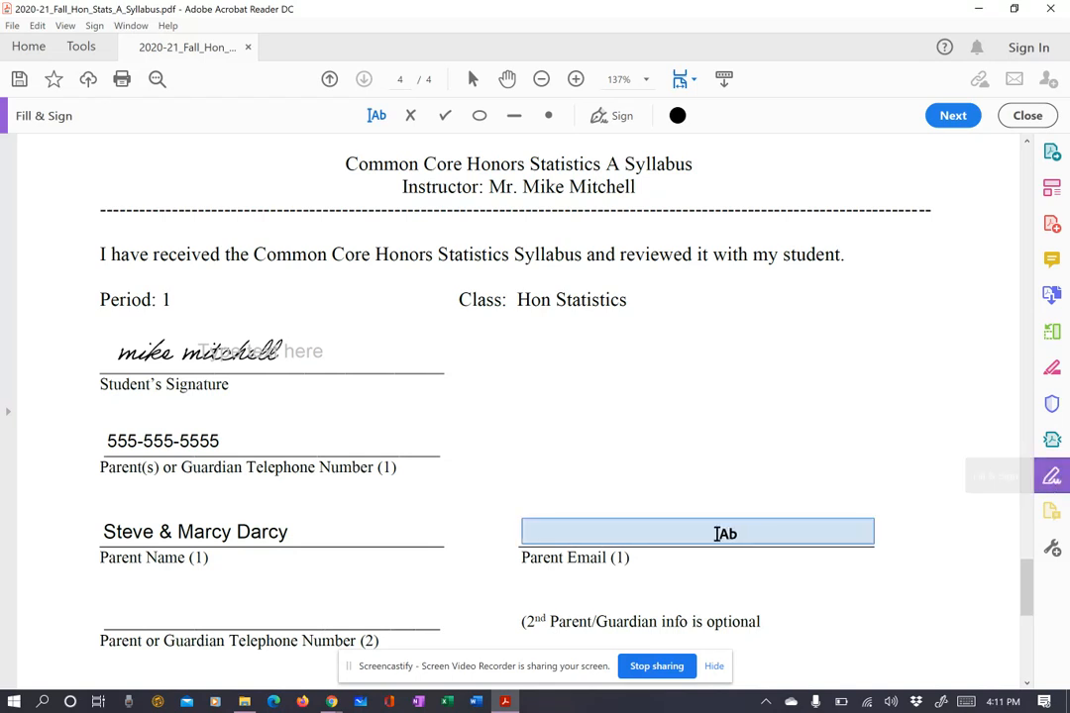
Delete the empty 'Type text here' box overlapping the student's signature.
click(700, 532)
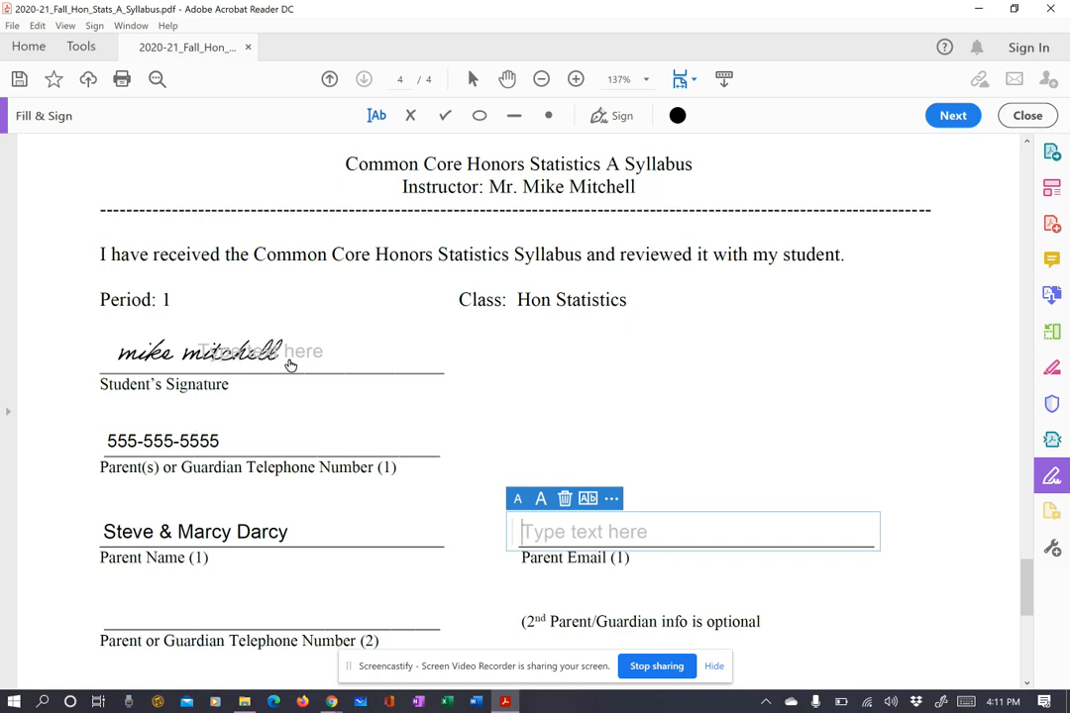
click(304, 350)
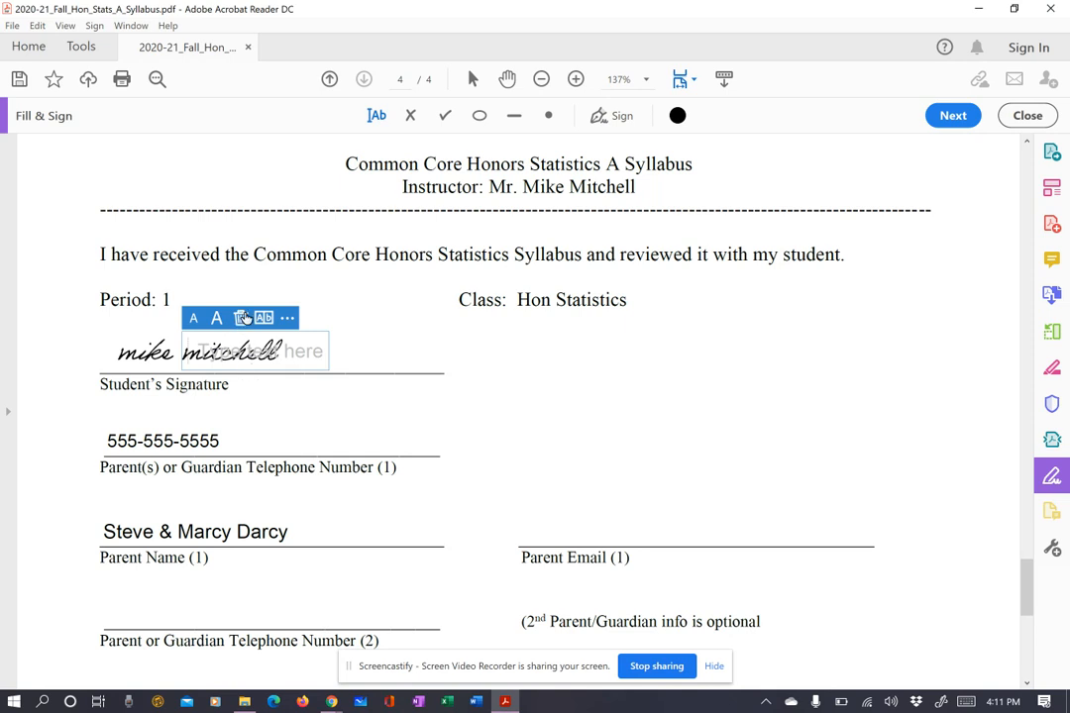
click(240, 326)
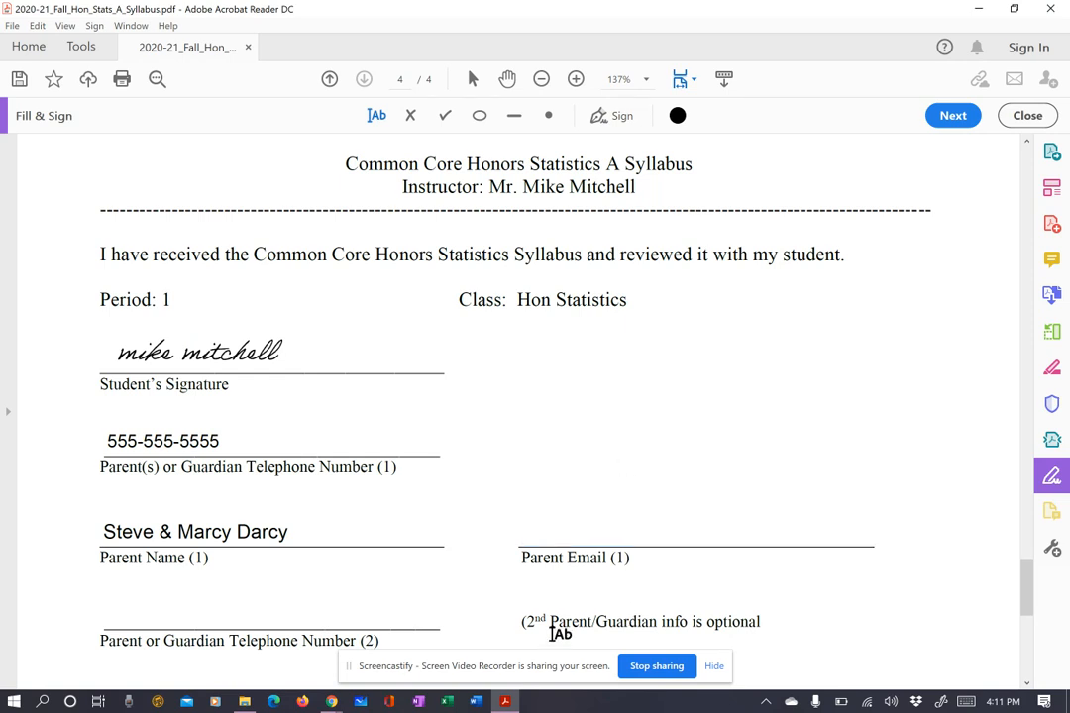
click(364, 659)
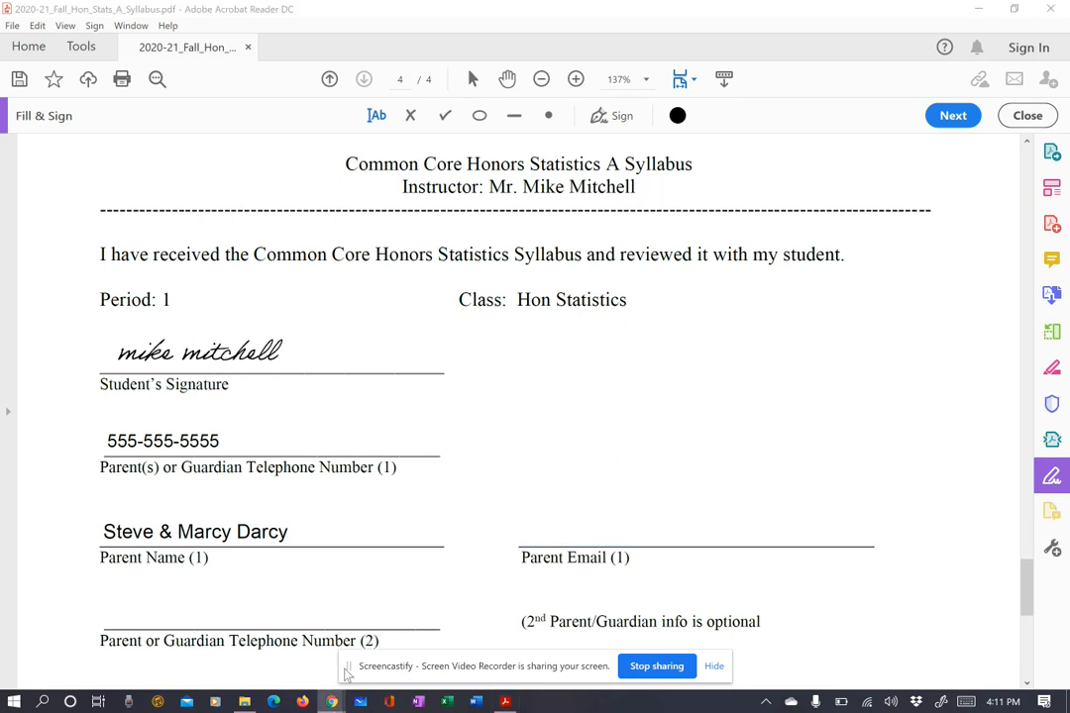